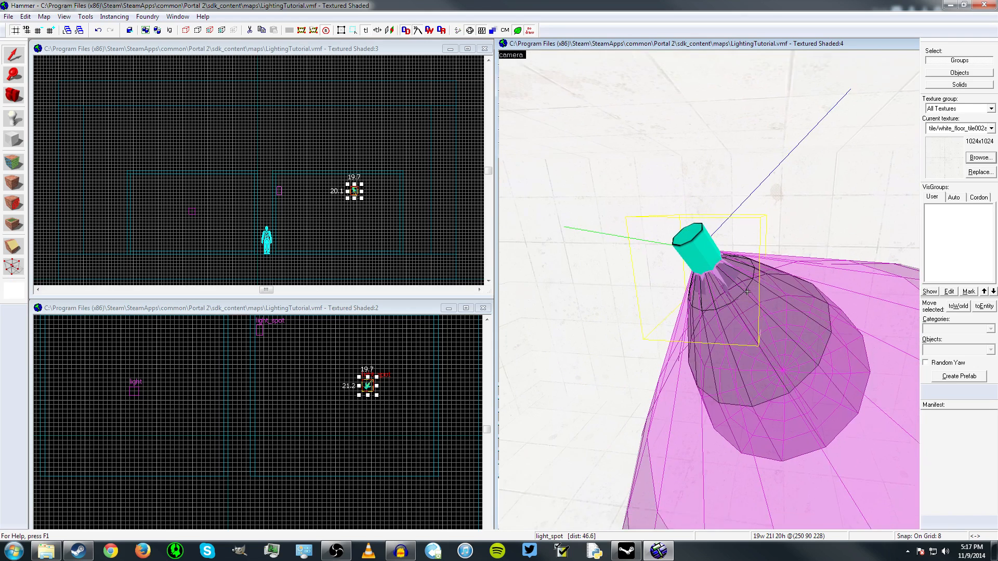
- Review the selected light_spot's brightness, inner (bright) angle and outer (fading) angle properties
double_click(700, 253)
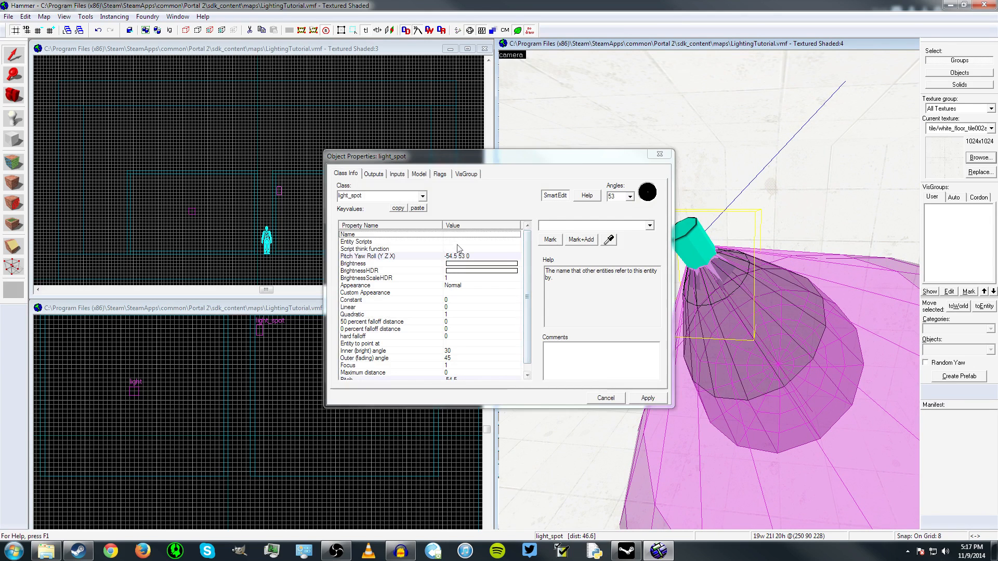
left_click(457, 265)
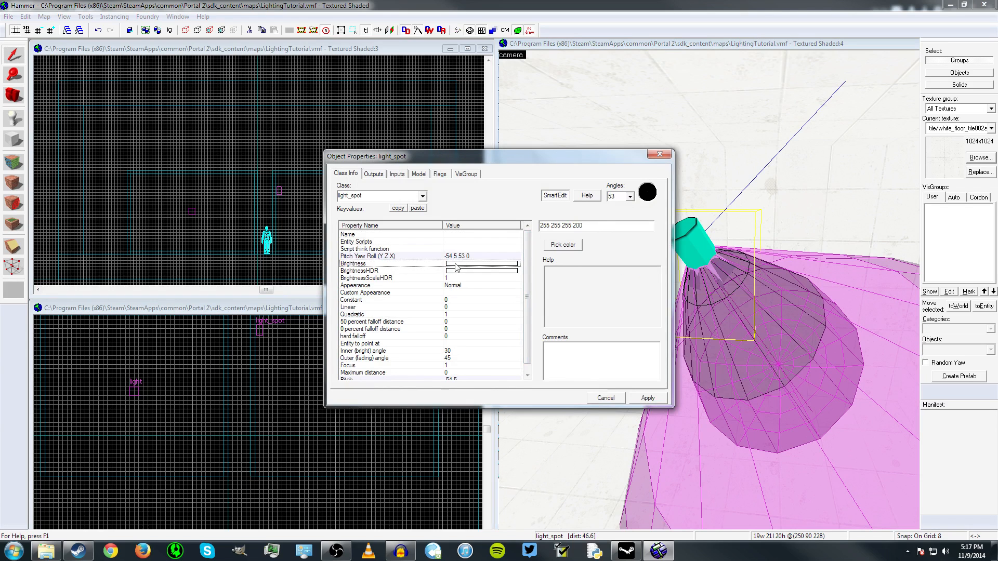
scroll(473, 307, "down", 1)
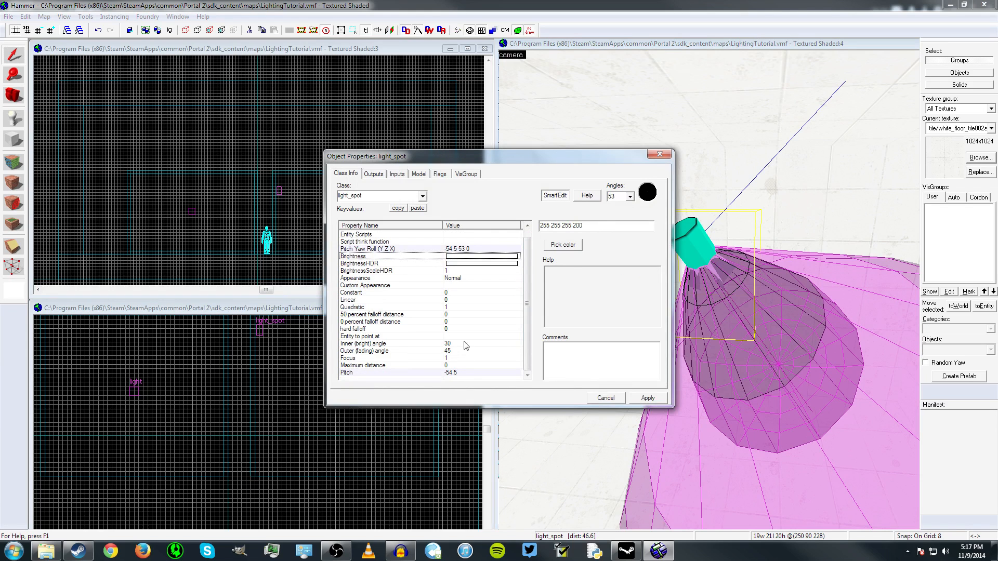
left_click(456, 346)
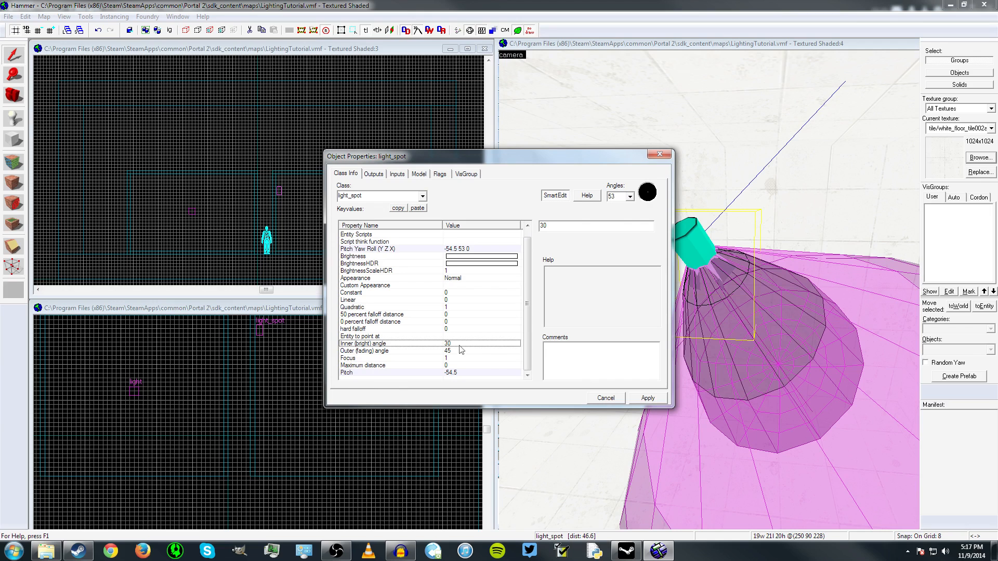
left_click(457, 353)
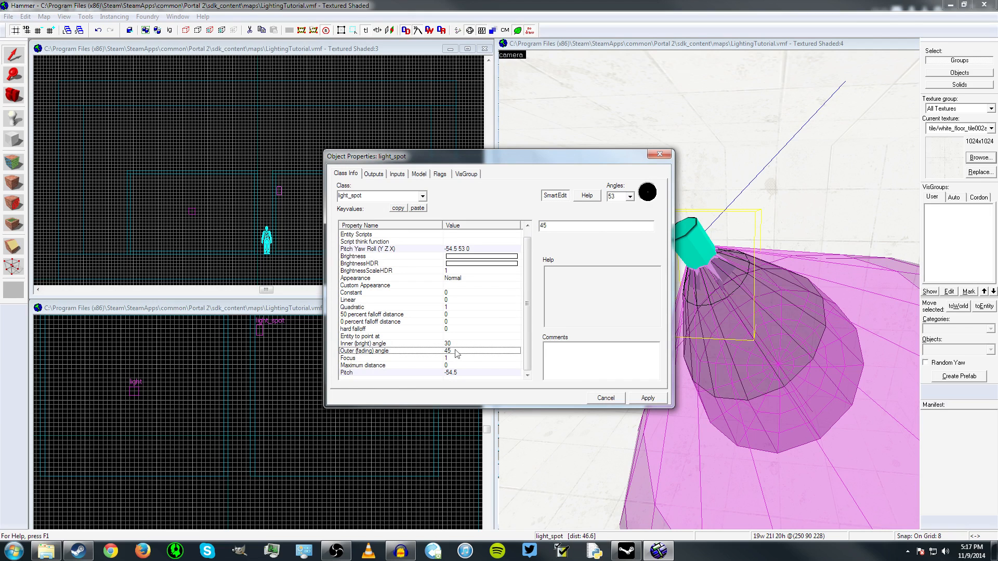
left_click(392, 344)
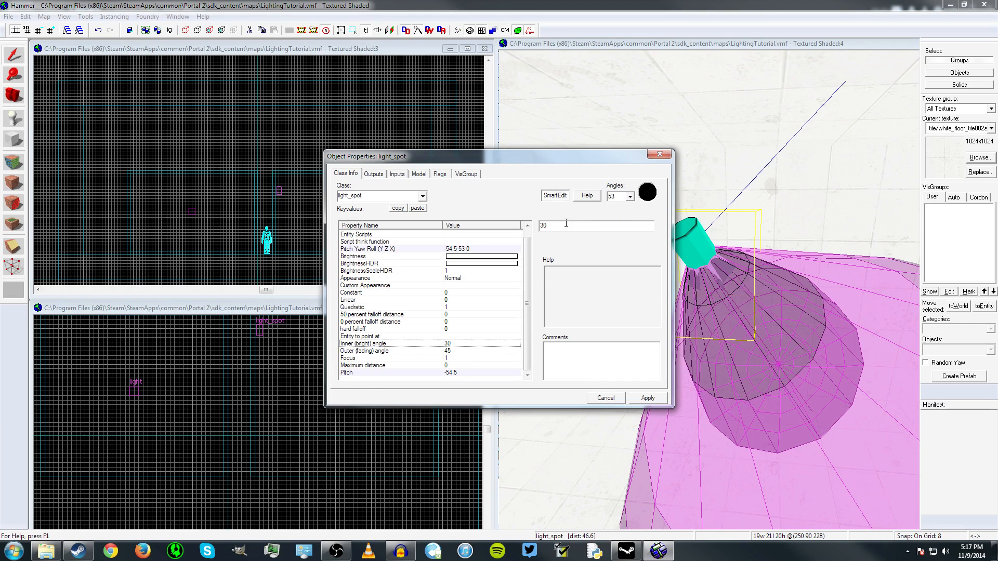
left_click(459, 351)
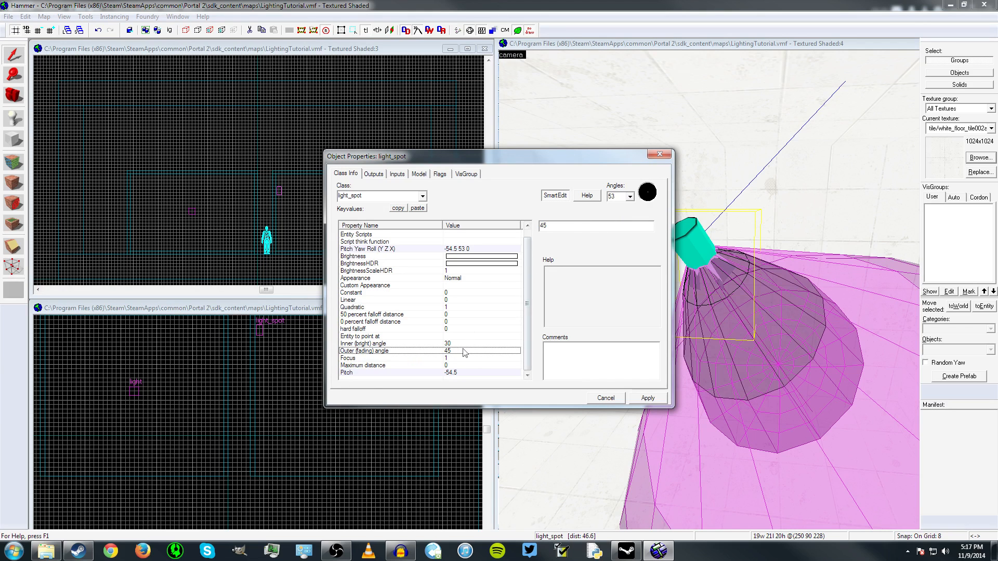
left_click(660, 157)
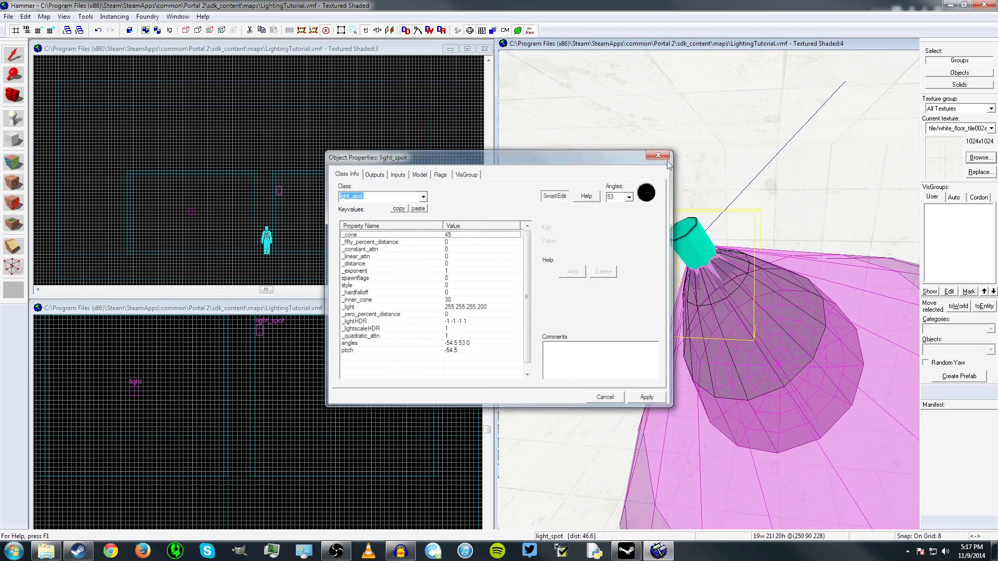
- Examine the light_spot's inner and outer light cones from several viewpoints in the 3D view
key("z")
key("w")
key("s")
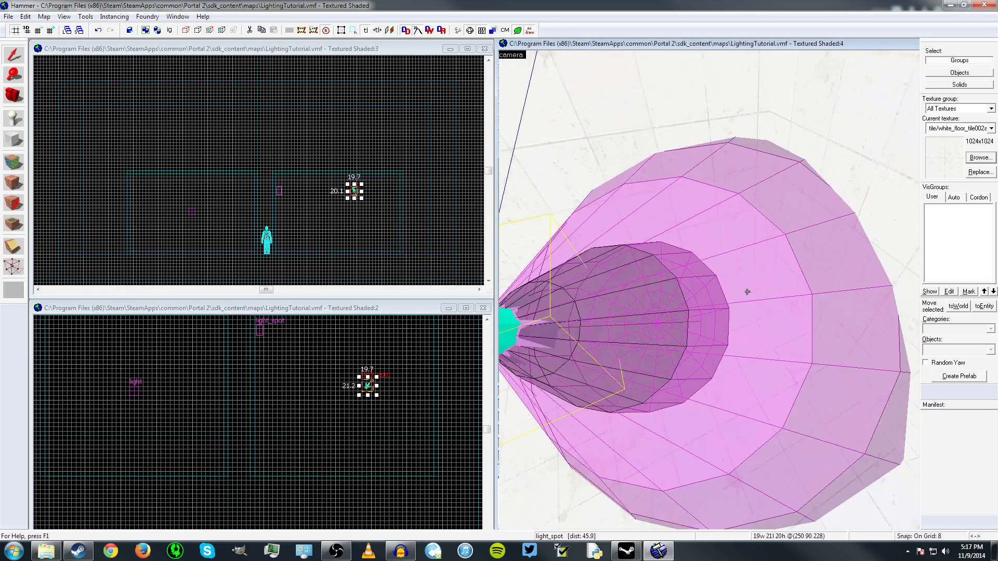
key("a")
key("w")
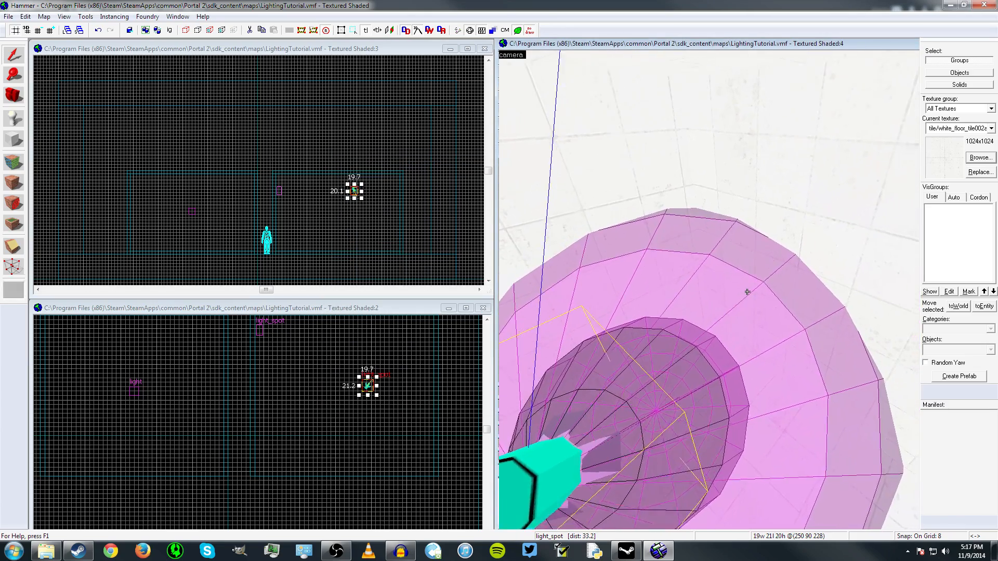
key("s")
key("w")
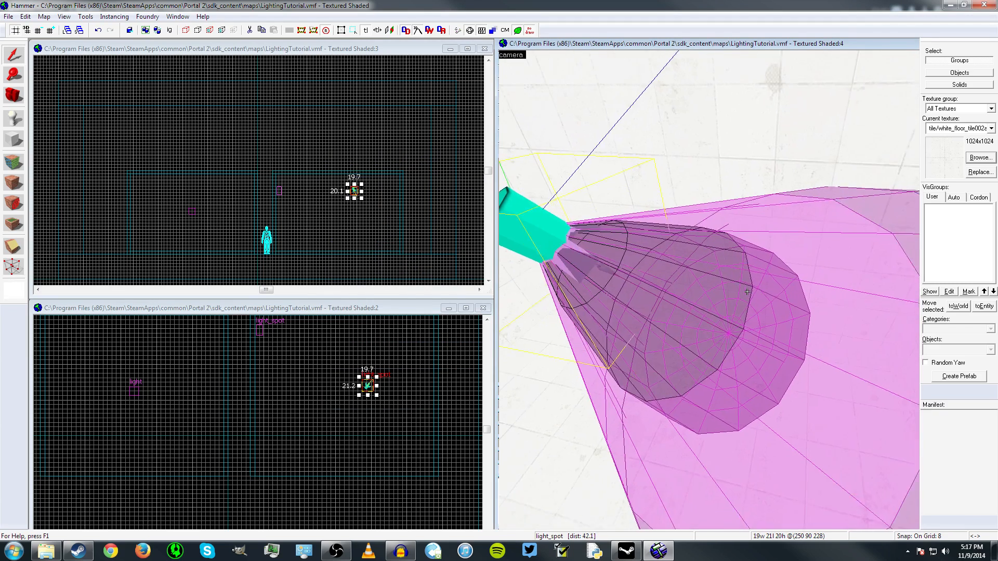
key("z")
- Check the light_spot's inner (bright) angle and examine the darker inner cone it controls in the 3D view
double_click(554, 206)
left_click(427, 351)
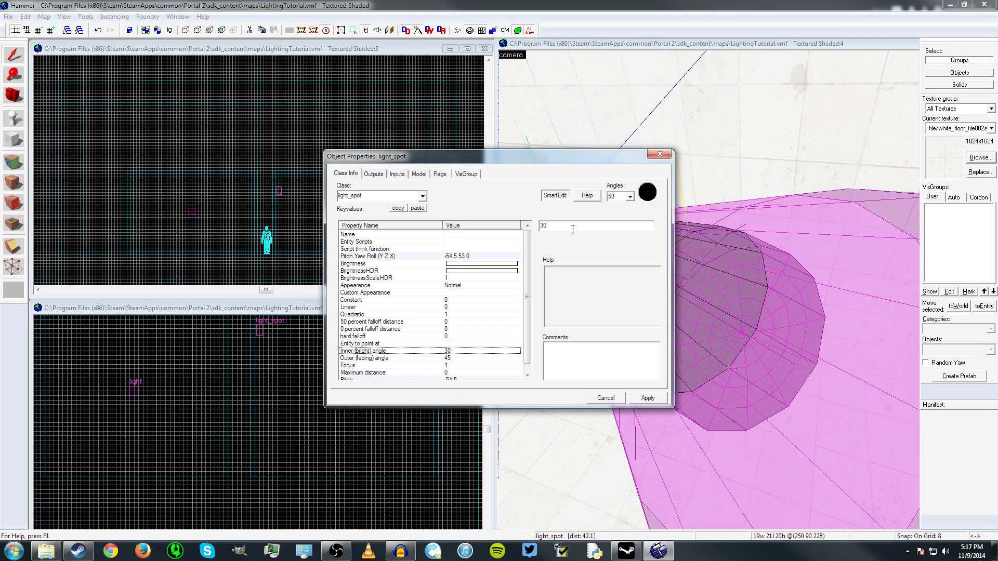
left_click(660, 154)
key("z")
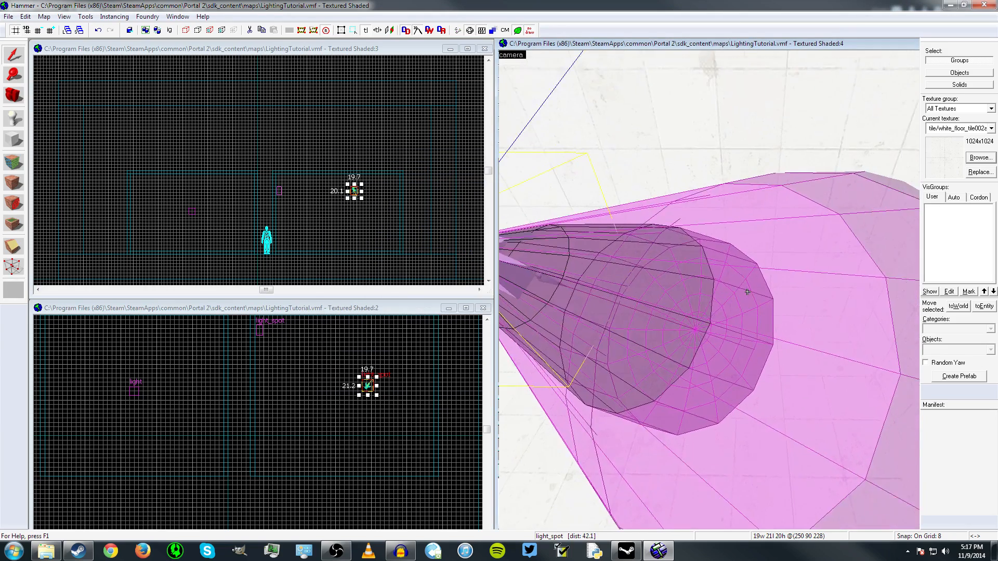
key("a")
key("s")
key("a")
key("w")
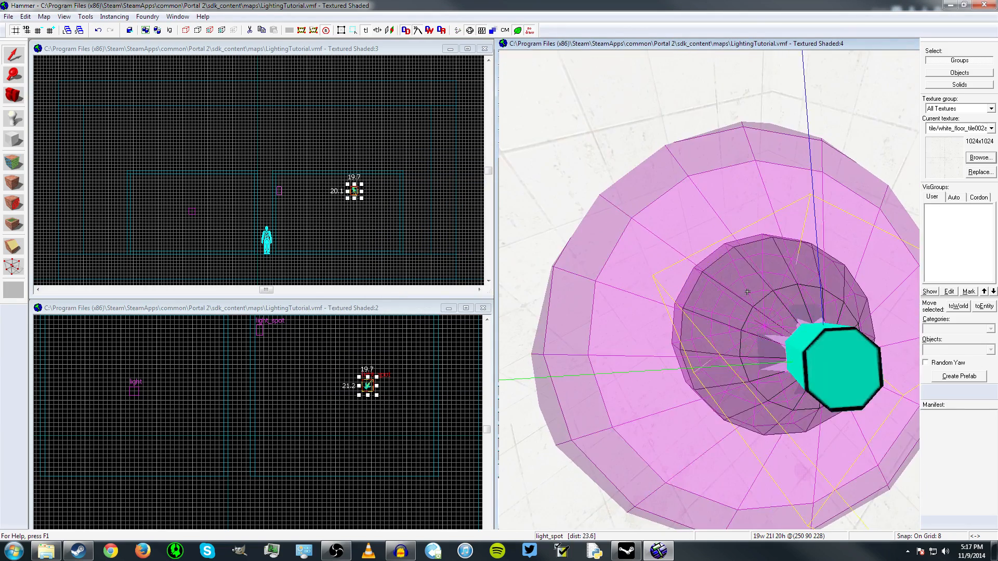
key("d")
key("a")
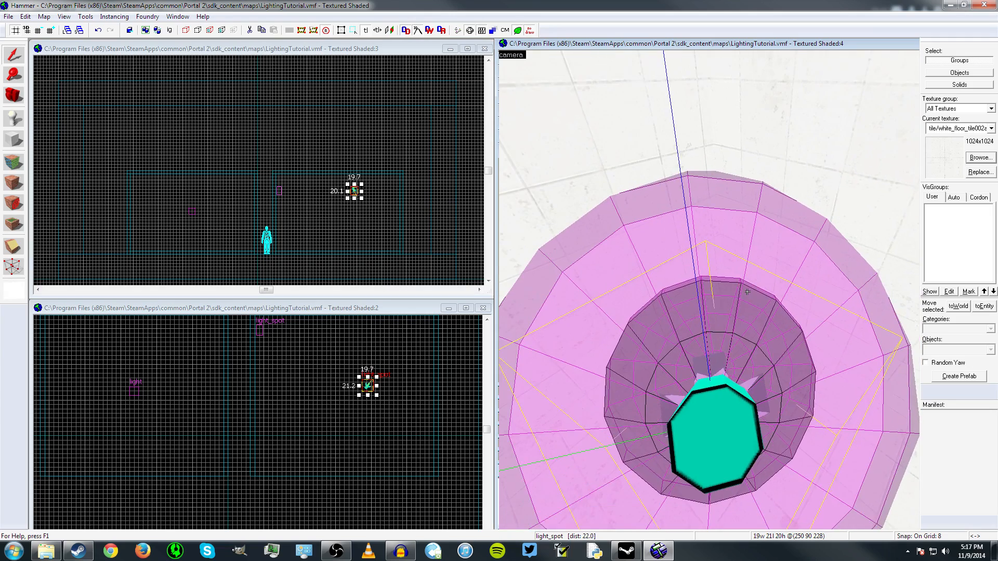
key("d")
key("z")
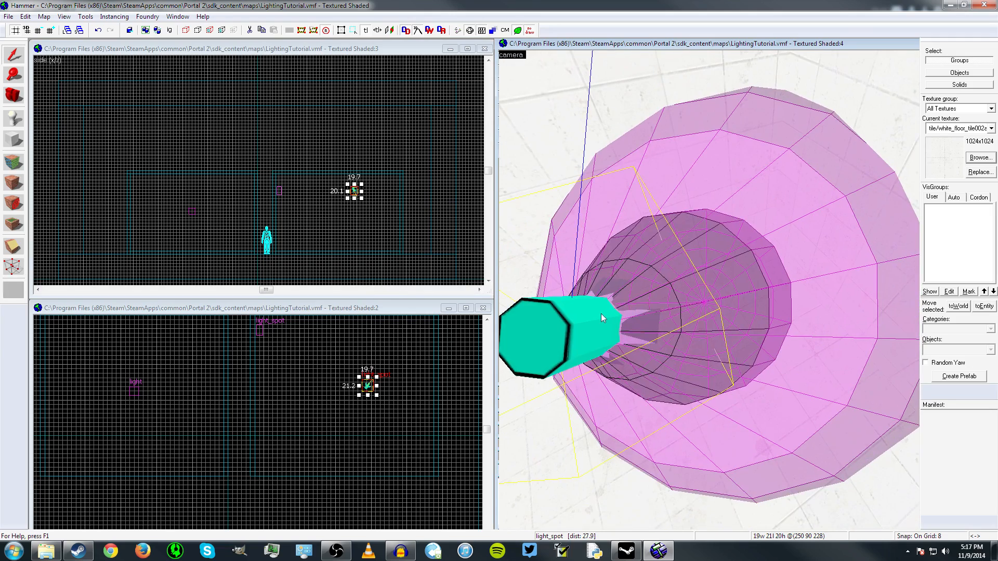
- Check the light_spot's outer (fading) angle and inspect the wider outer cone in the 3D view
double_click(602, 318)
left_click(446, 352)
left_click(446, 358)
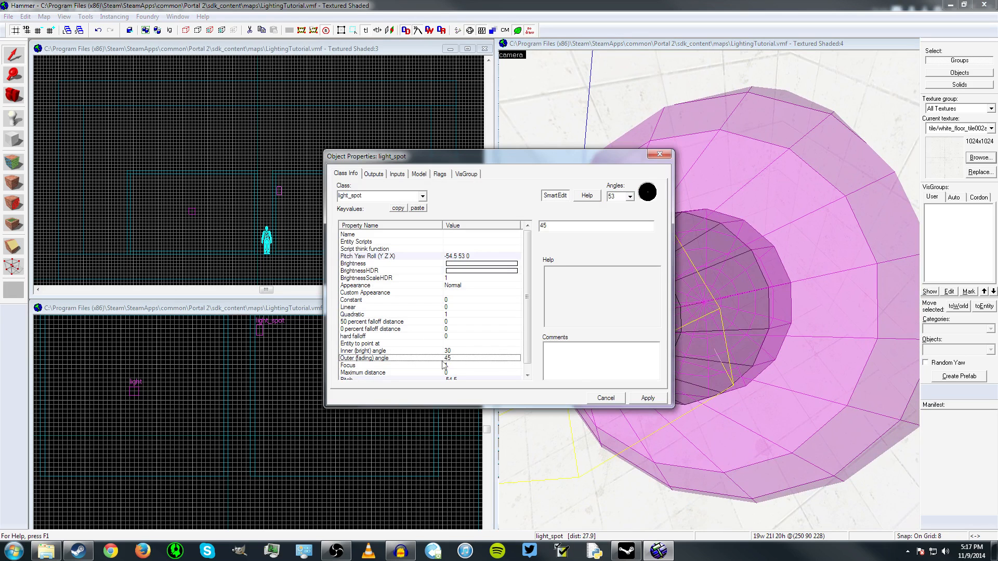
left_click(733, 242)
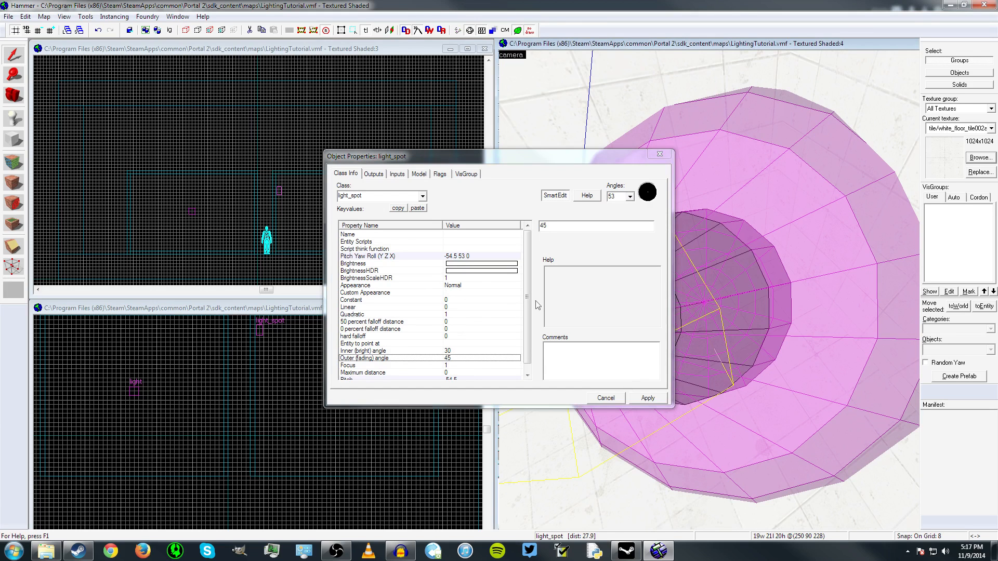
left_click(659, 155)
key("z")
key("w")
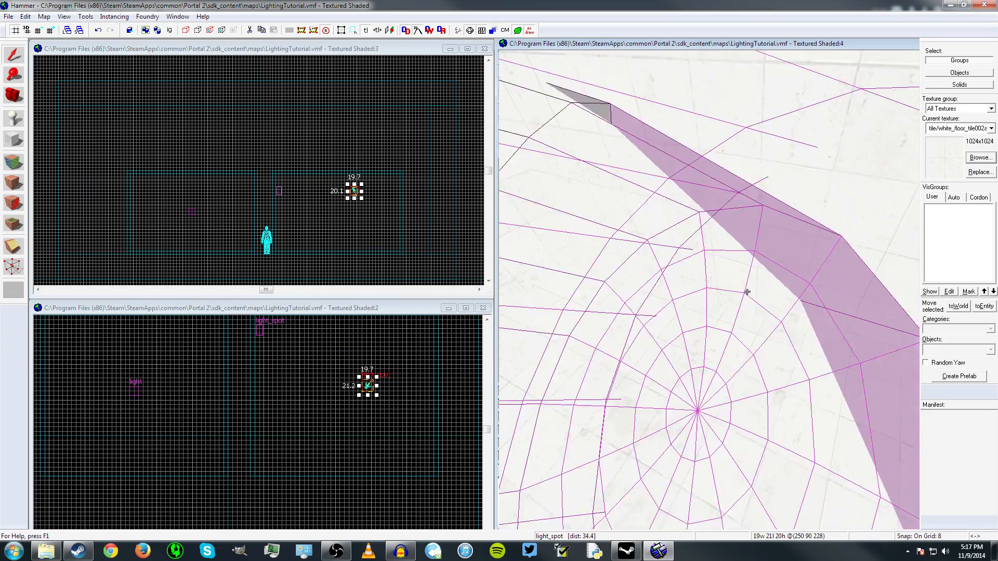
key("s")
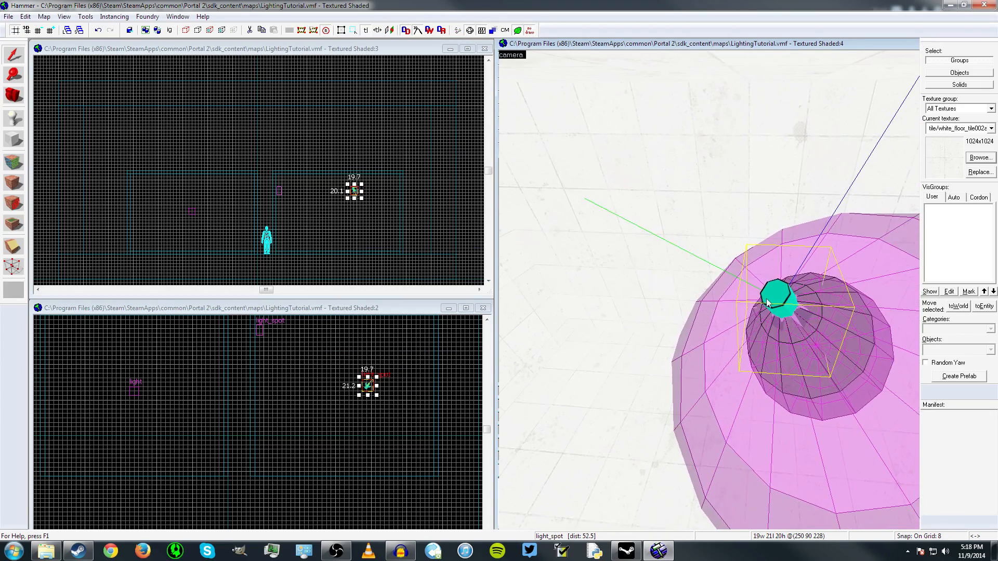
- Review the light_spot's appearance and falloff properties, and examine the colour and intensity numbers of its brightness
double_click(770, 302)
left_click(364, 264)
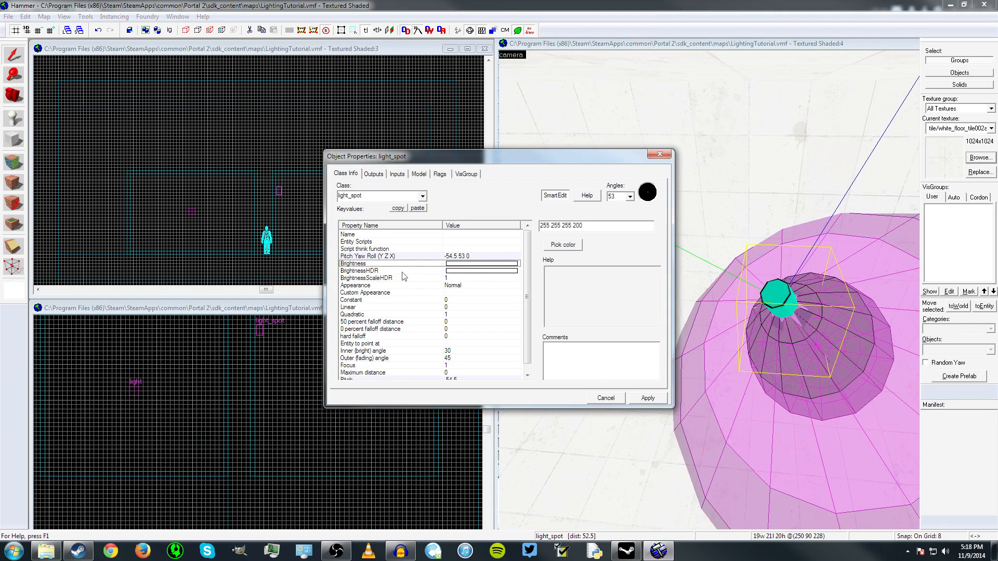
left_click(461, 286)
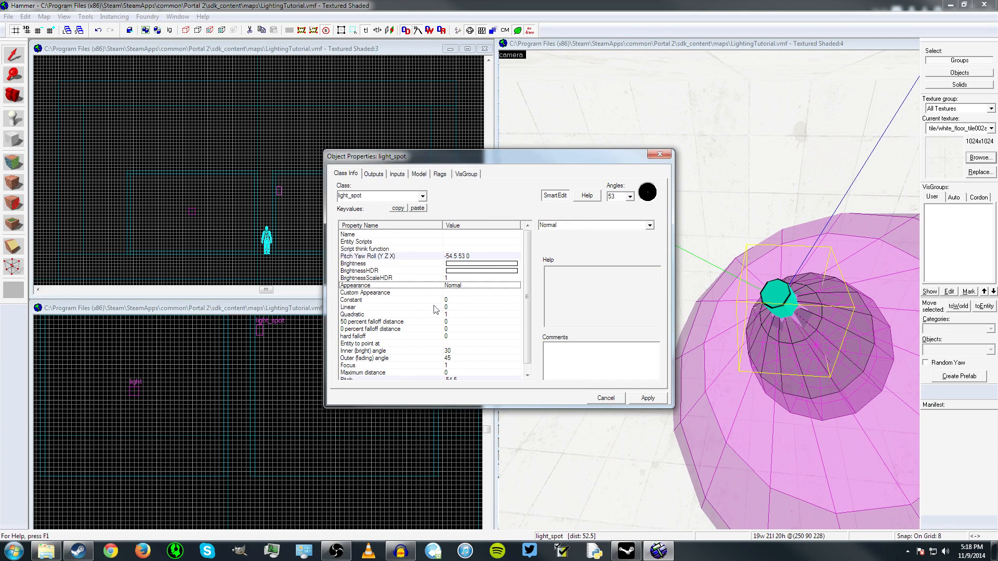
left_click(403, 329)
left_click(470, 266)
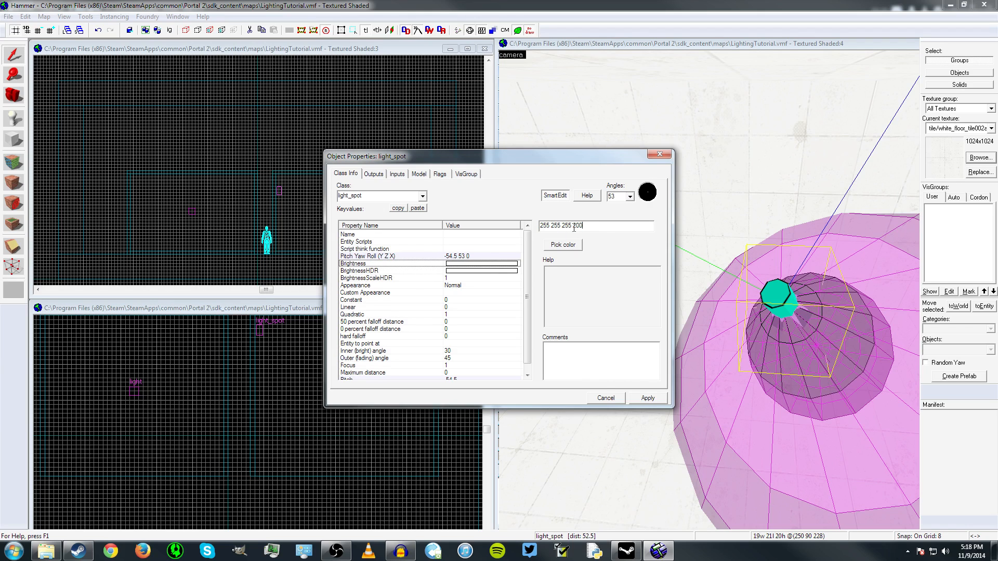
left_click_drag(540, 226, 592, 231)
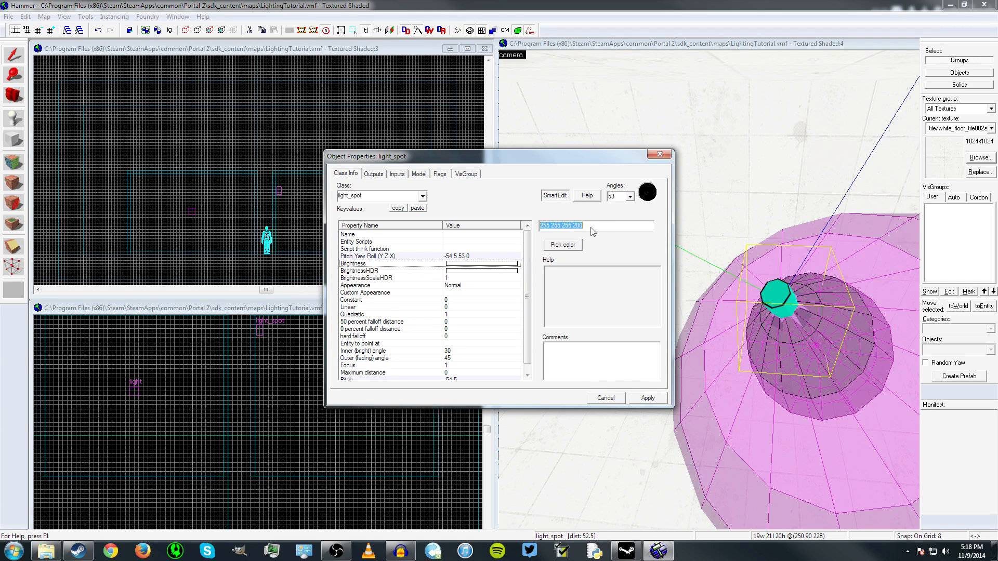
left_click(546, 228)
left_click(590, 226)
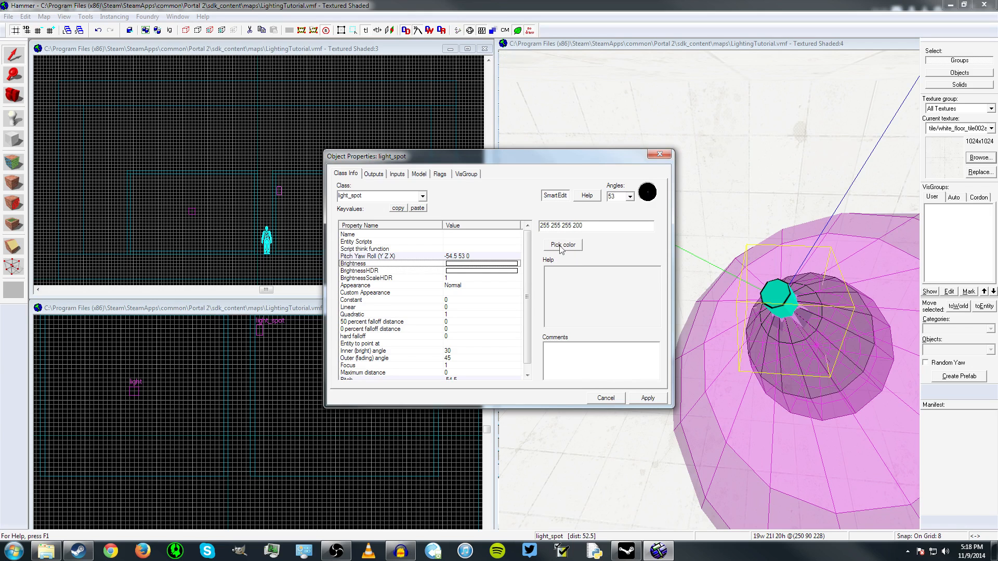
left_click(562, 245)
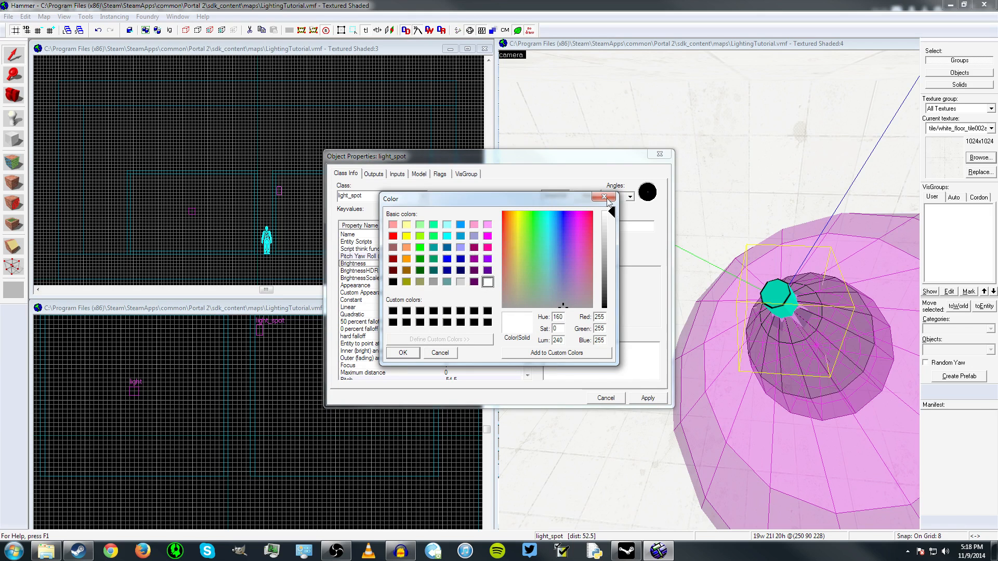
left_click(606, 198)
left_click(566, 246)
left_click(440, 353)
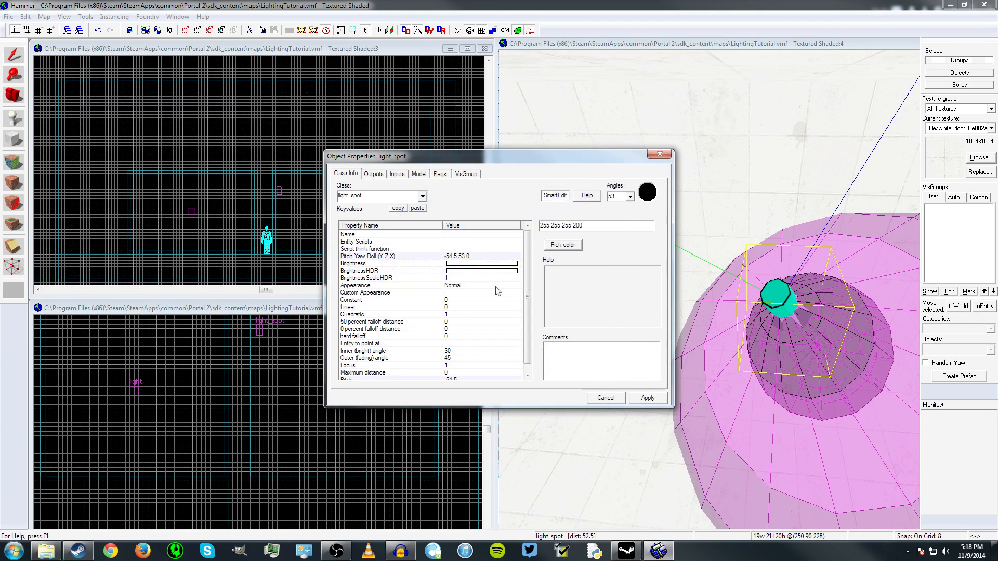
- Change the light_spot's brightness colour to blue, 24 43 207, keeping the intensity at 200
left_click(561, 247)
left_click(562, 231)
left_click_drag(605, 223, 604, 268)
left_click(403, 354)
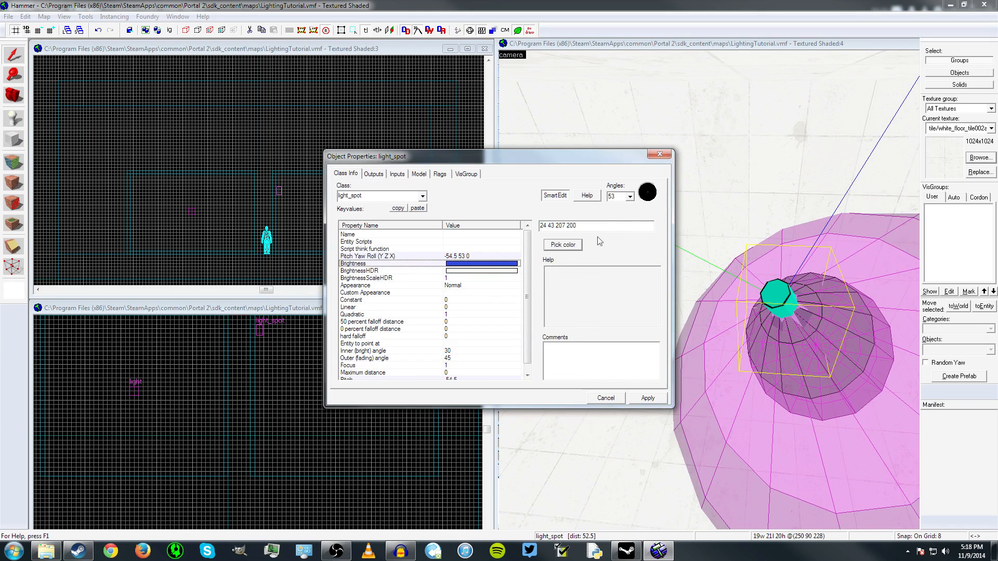
- Return the light_spot's brightness colour to white, 255 255 255, and close its properties
left_click(555, 244)
left_click_drag(616, 263, 611, 213)
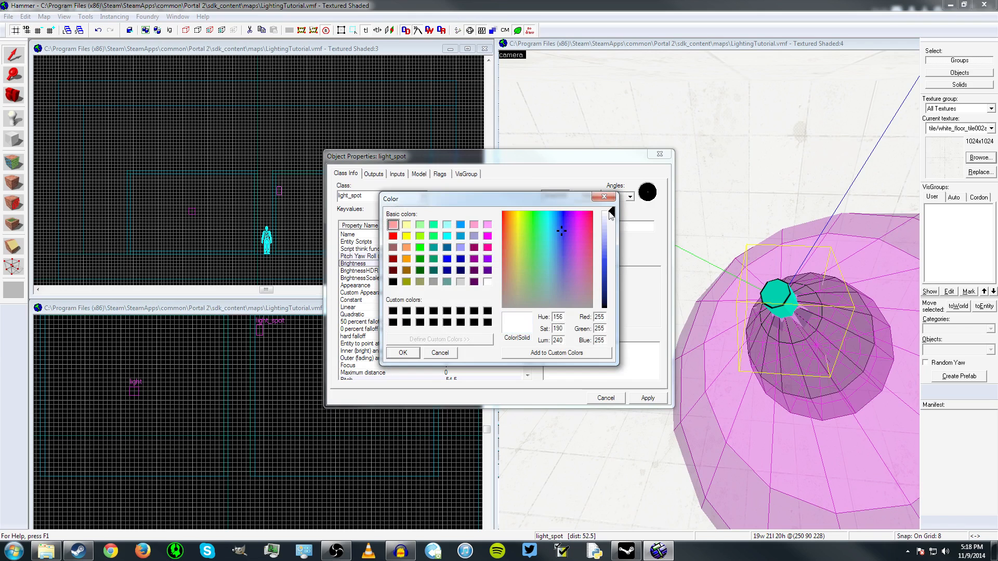
left_click(404, 352)
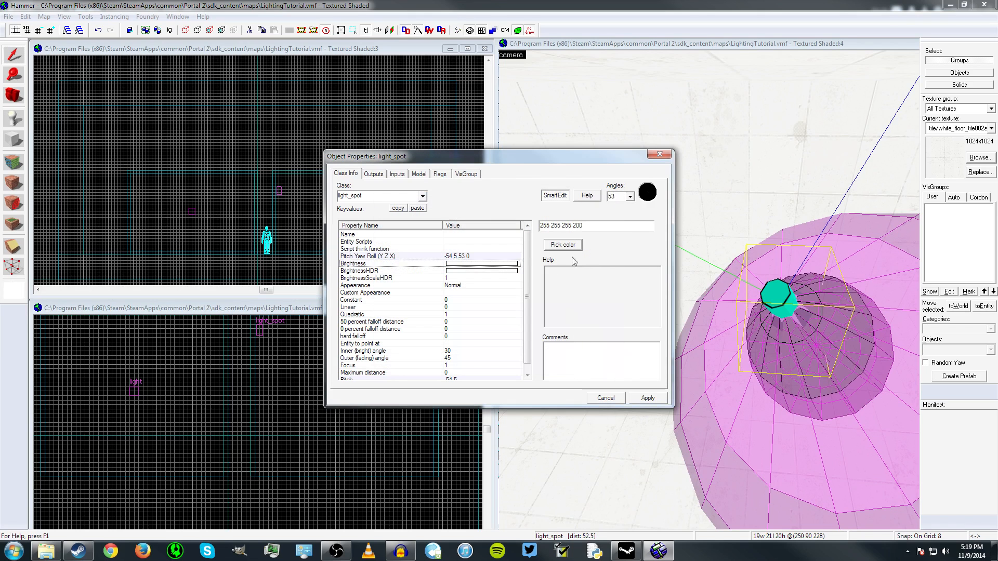
left_click(655, 158)
- Open the properties of the other light_spot, the red one, and check its inner and outer angles
key("z")
key("w")
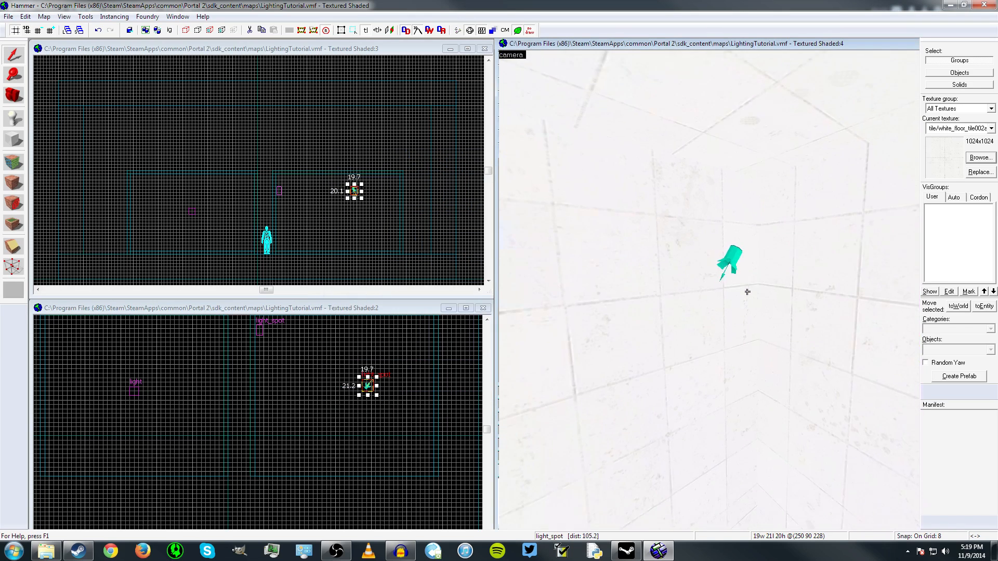
key("z")
double_click(722, 259)
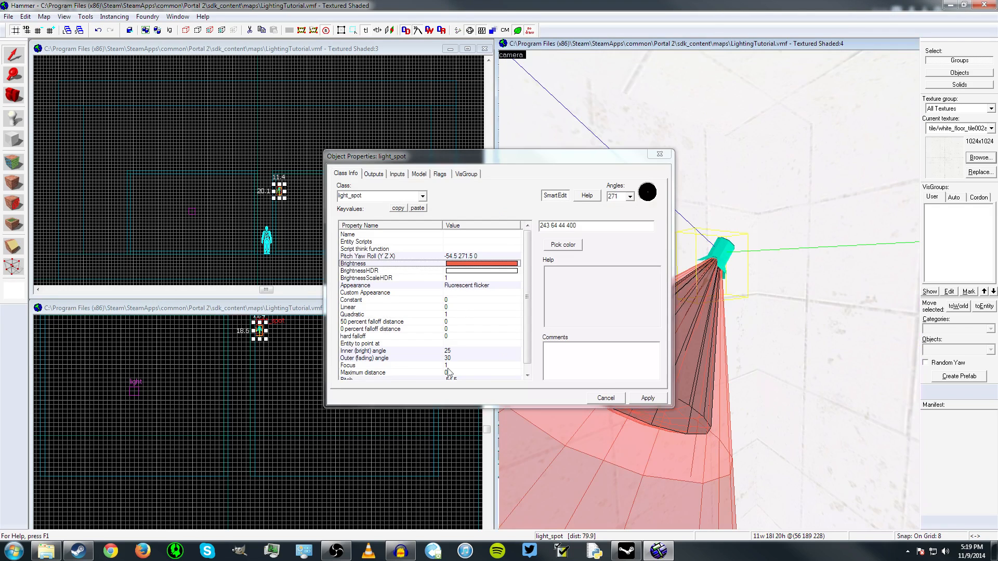
left_click(447, 351)
left_click(451, 358)
left_click(450, 352)
left_click(449, 359)
- Inspect the red light_spot's brightness, examining its colour in the colour picker and its RGB and intensity numbers
left_click(467, 264)
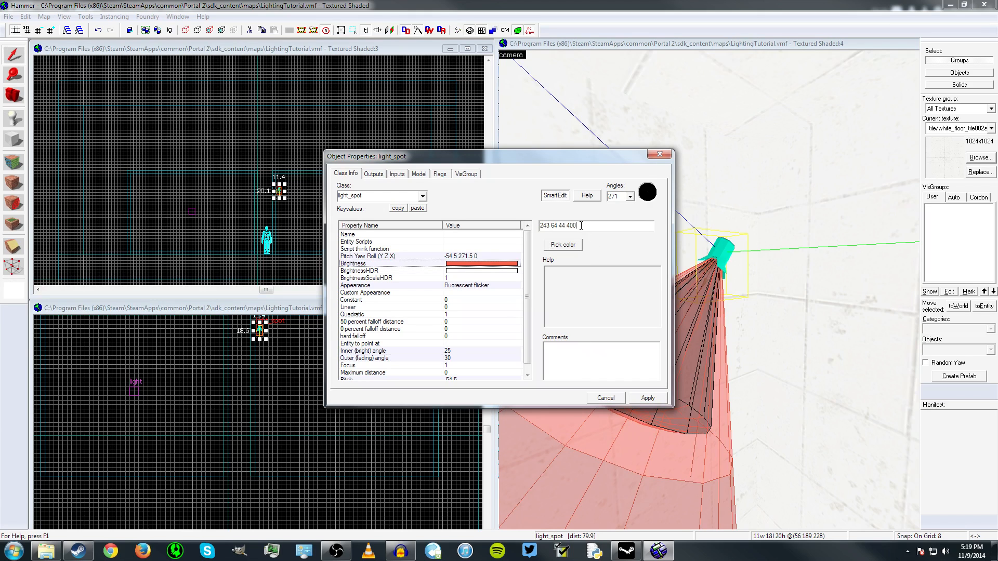
left_click(566, 246)
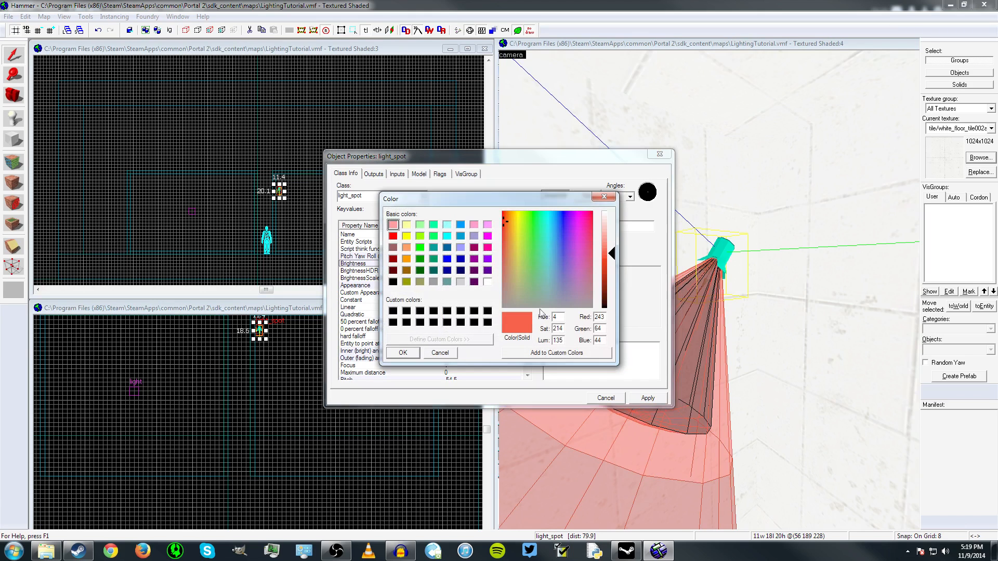
left_click(604, 196)
mouse_move(542, 225)
left_mouse_down()
mouse_move(569, 227)
mouse_move(557, 229)
left_mouse_up()
left_click(570, 227)
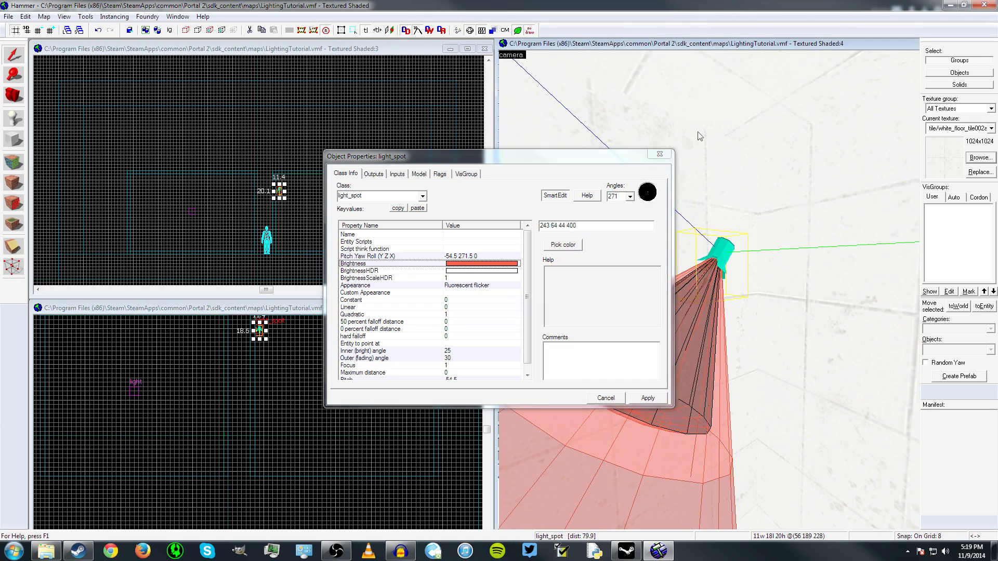
- Review the red light_spot's appearance options, such as Fluorescent flicker and the pulse styles, and close its properties without changing them
left_click(475, 286)
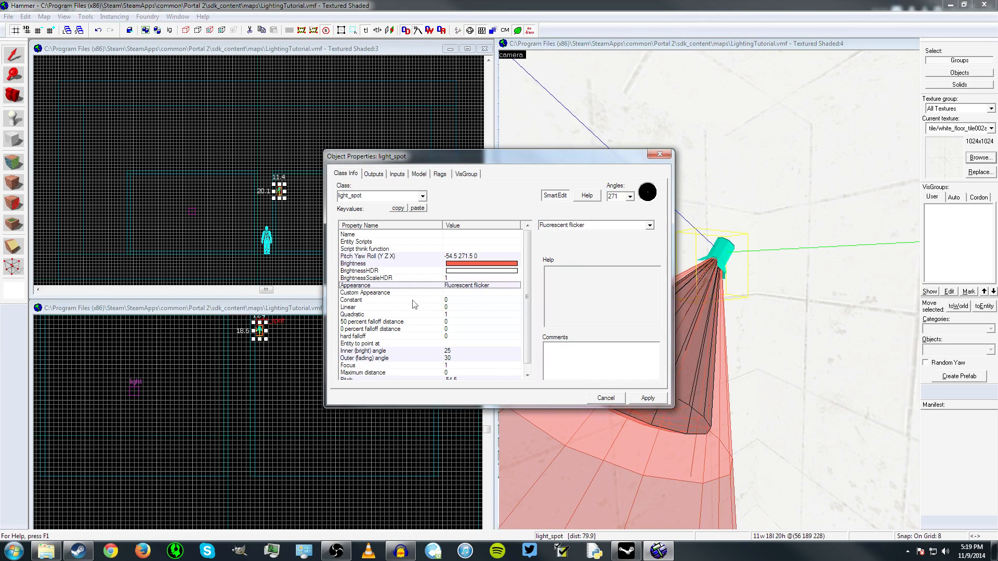
left_click(564, 225)
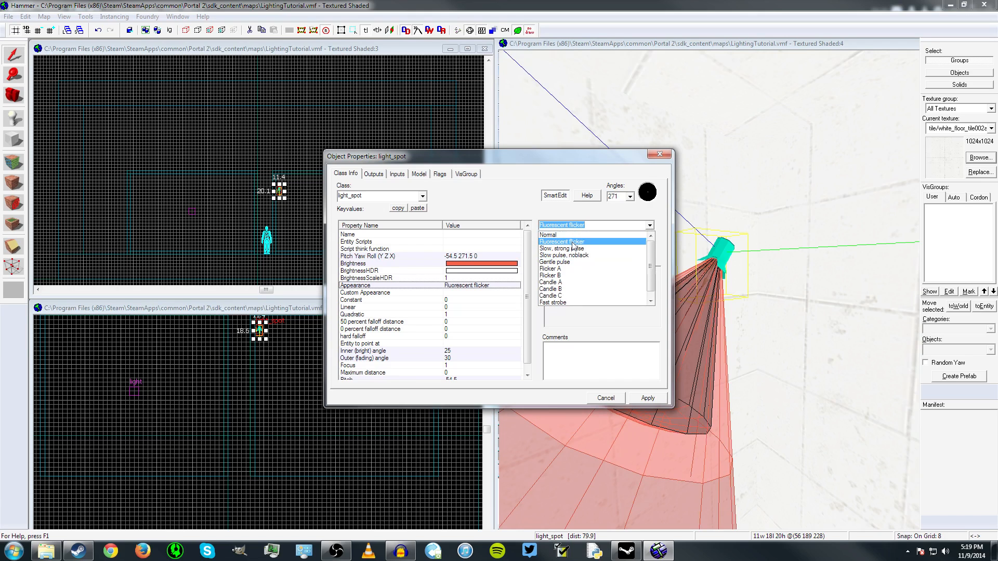
scroll(572, 300, "down", 1)
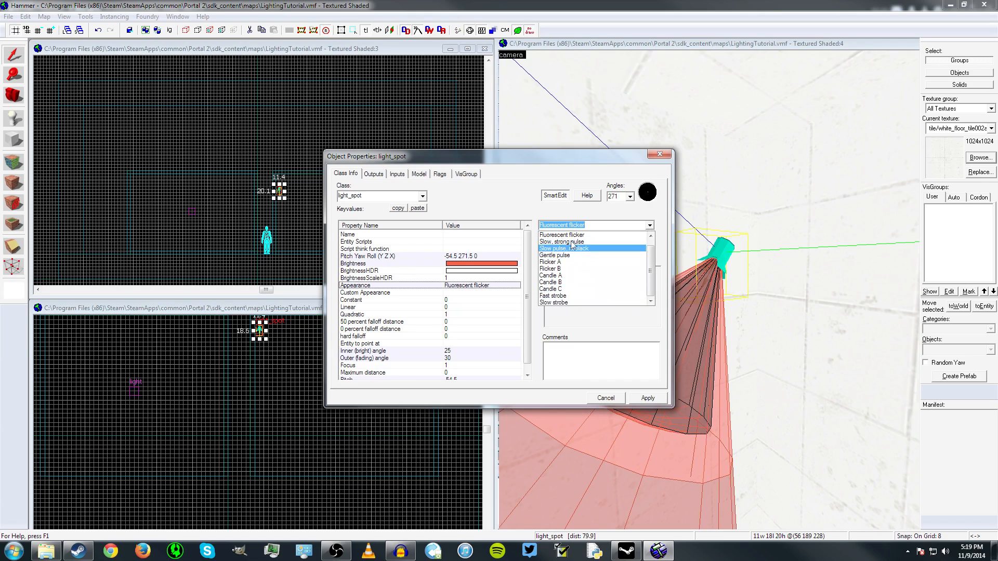
scroll(583, 279, "up", 1)
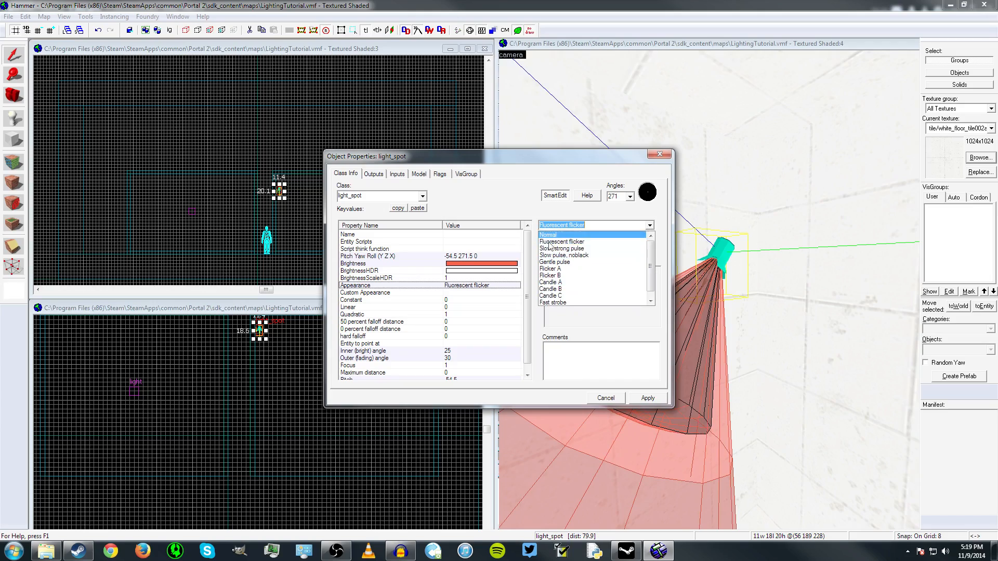
left_click(660, 153)
left_click(660, 153)
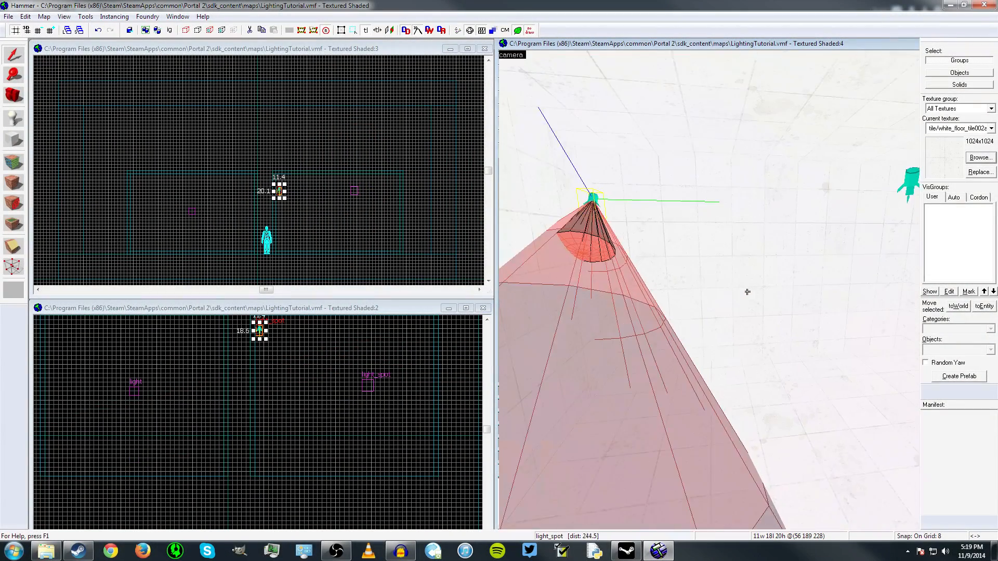
- Open the white light_spot's properties, inspect its constant, hard falloff, custom appearance and quadratic values, and close them
key("w")
key("z")
double_click(710, 298)
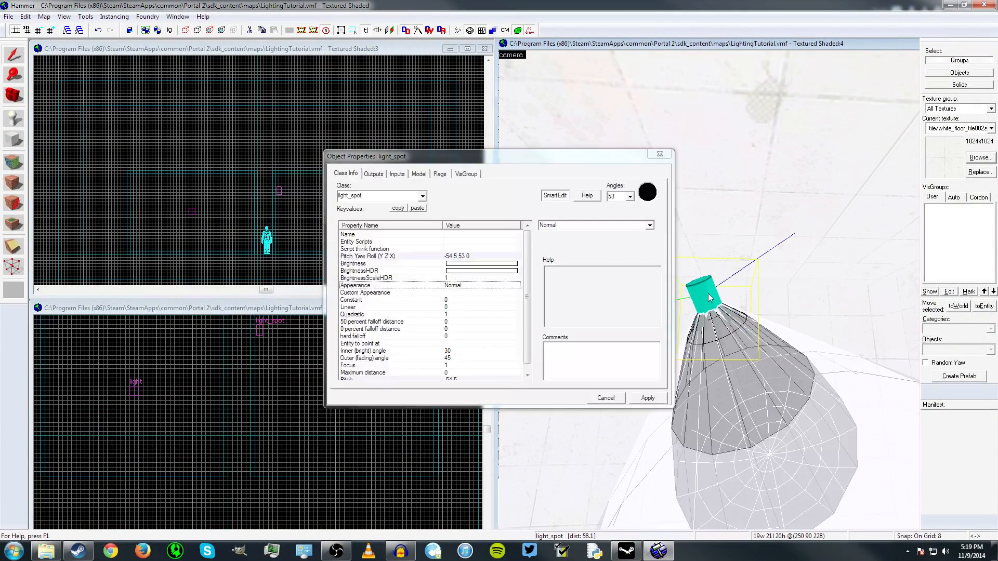
left_click_drag(529, 307, 515, 343)
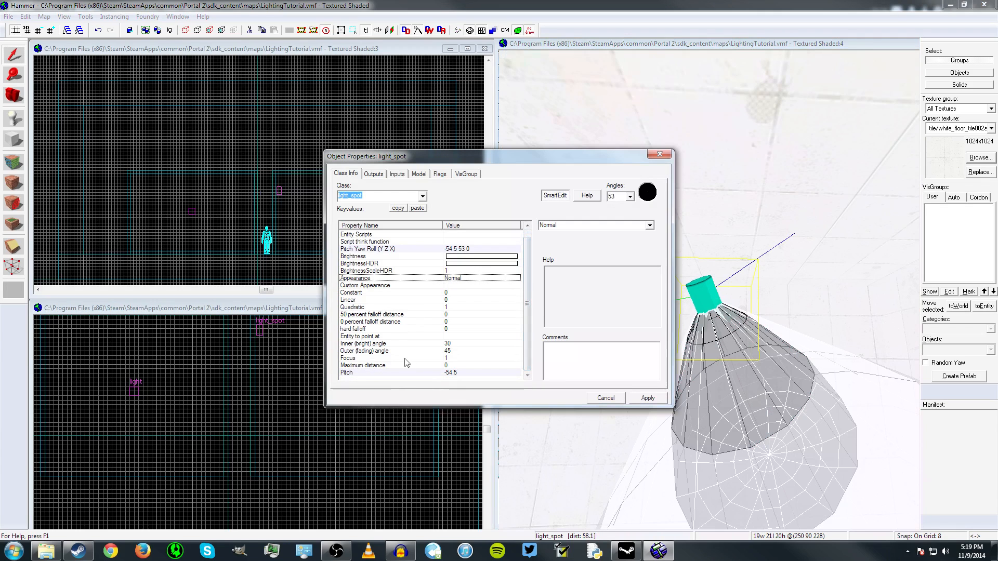
left_click(403, 293)
left_click(400, 329)
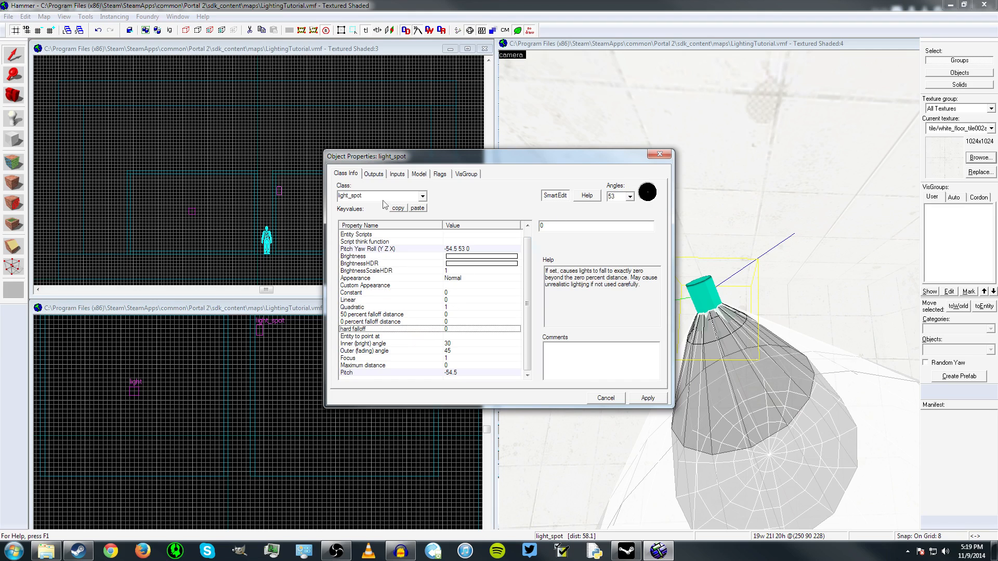
left_click(433, 286)
left_click(431, 309)
left_click(659, 154)
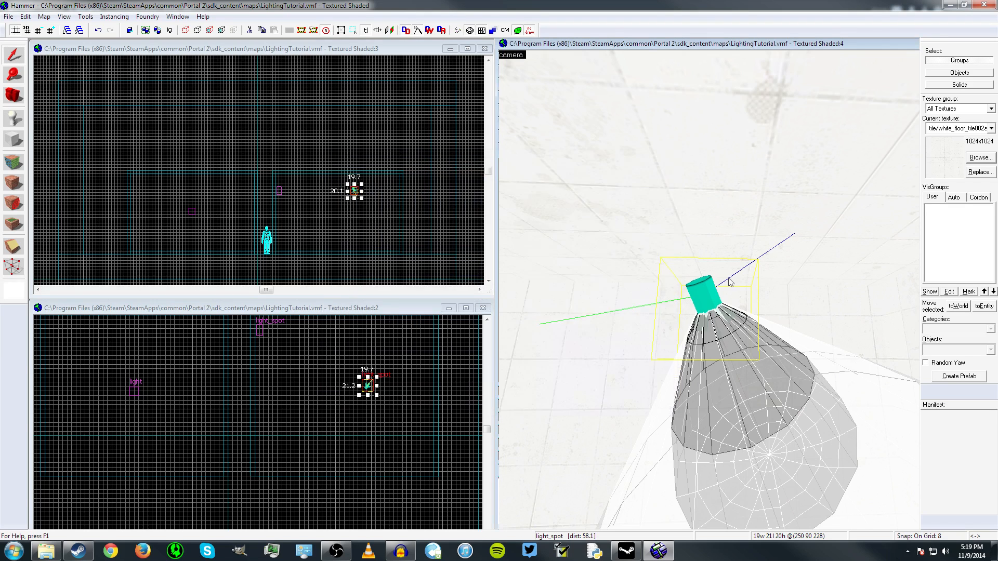
- Reopen the white light_spot's properties, check its appearance and name entries, and close them
key("z")
key("alt+Return")
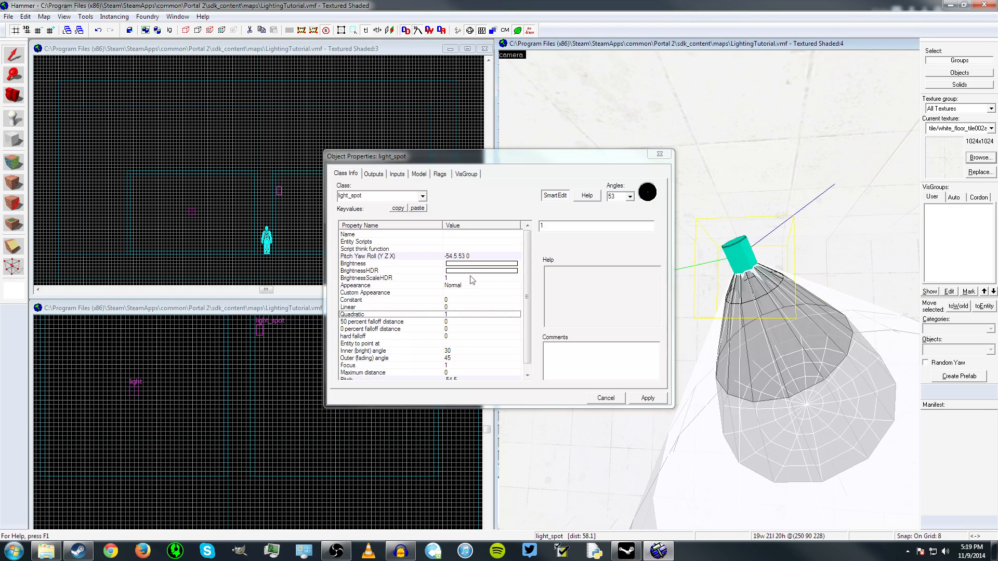
left_click(423, 286)
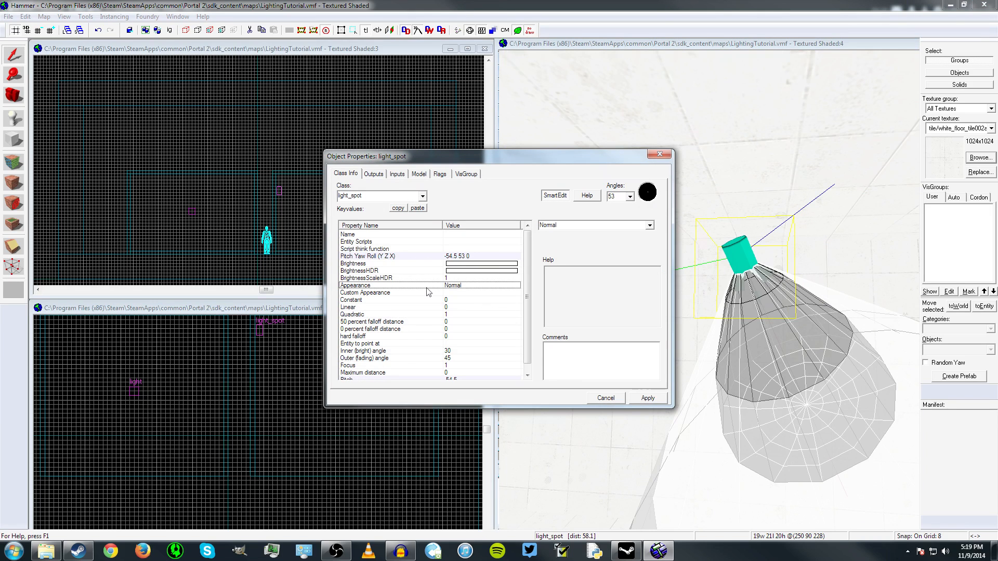
left_click(392, 235)
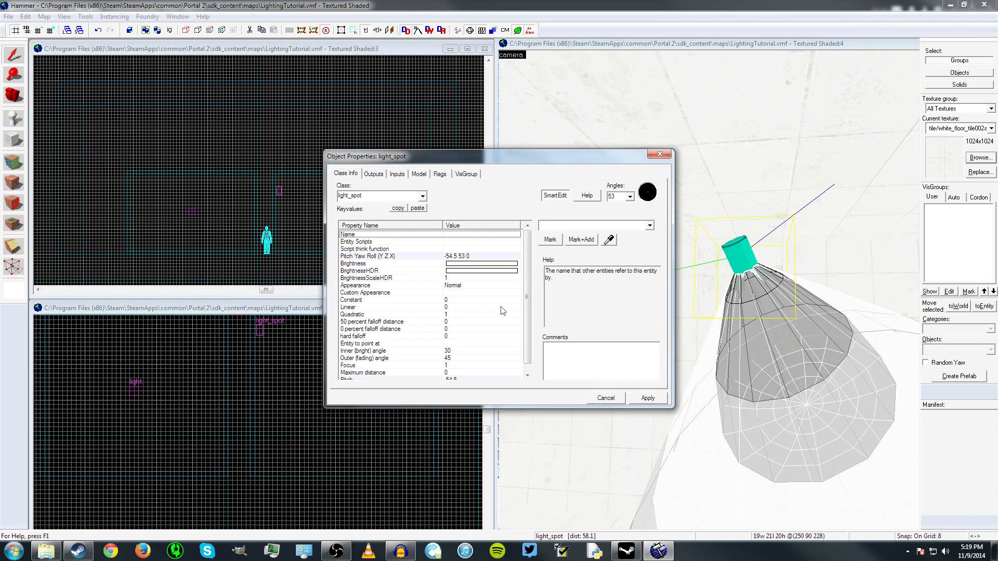
scroll(496, 315, "down", 1)
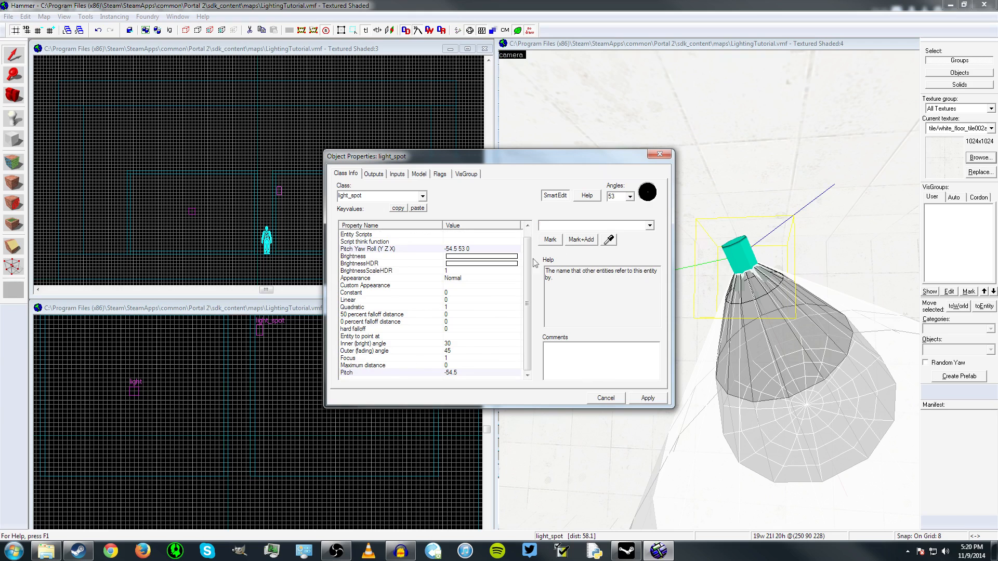
left_click(659, 155)
- Rotate the white light_spot in the side (x/z) view so that its beam points more steeply downward
scroll(364, 191, "up", 10)
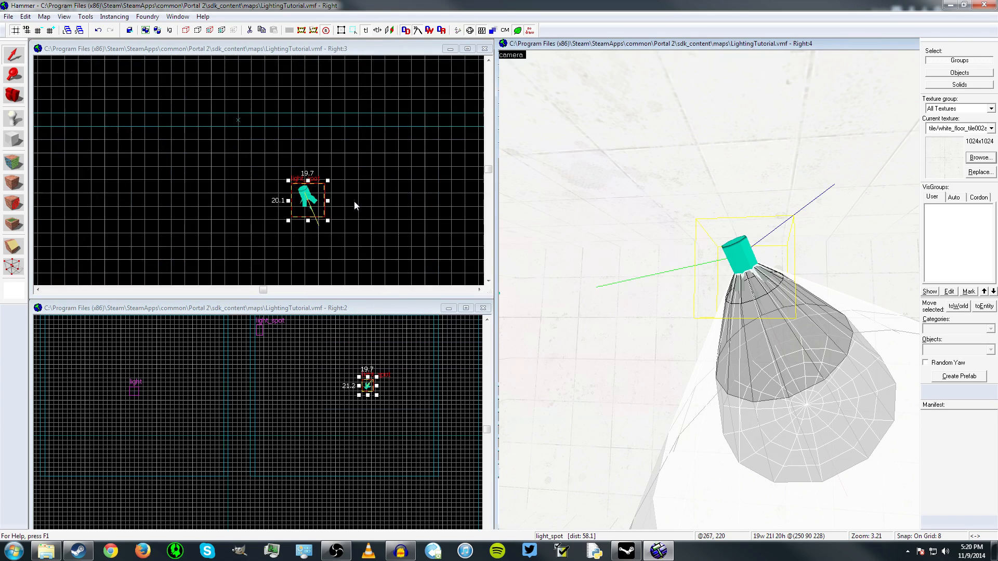
left_click_drag(321, 161, 353, 156)
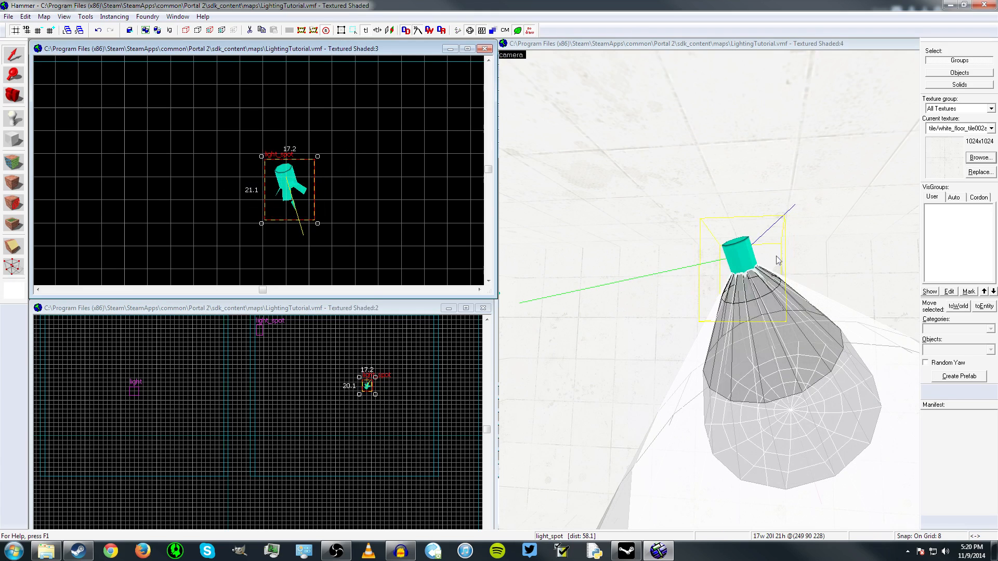
key("z")
key("s")
key("w")
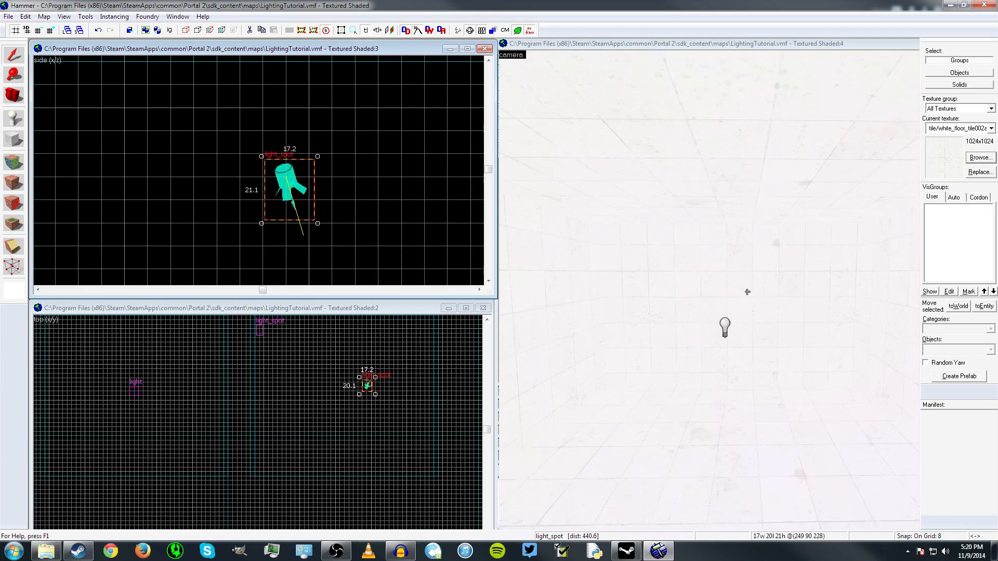
key("w")
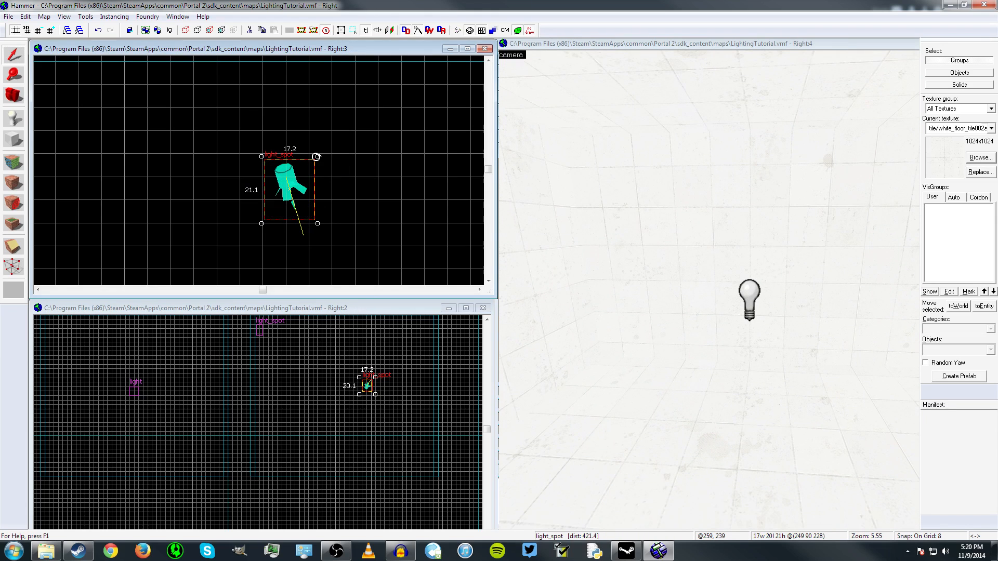
- Rotate the light_spot back in the side view so its beam slants outward, and bring the point light into the camera view
mouse_move(316, 157)
left_mouse_down()
mouse_move(312, 147)
mouse_move(334, 164)
mouse_move(331, 155)
left_mouse_up()
key("z")
key("s")
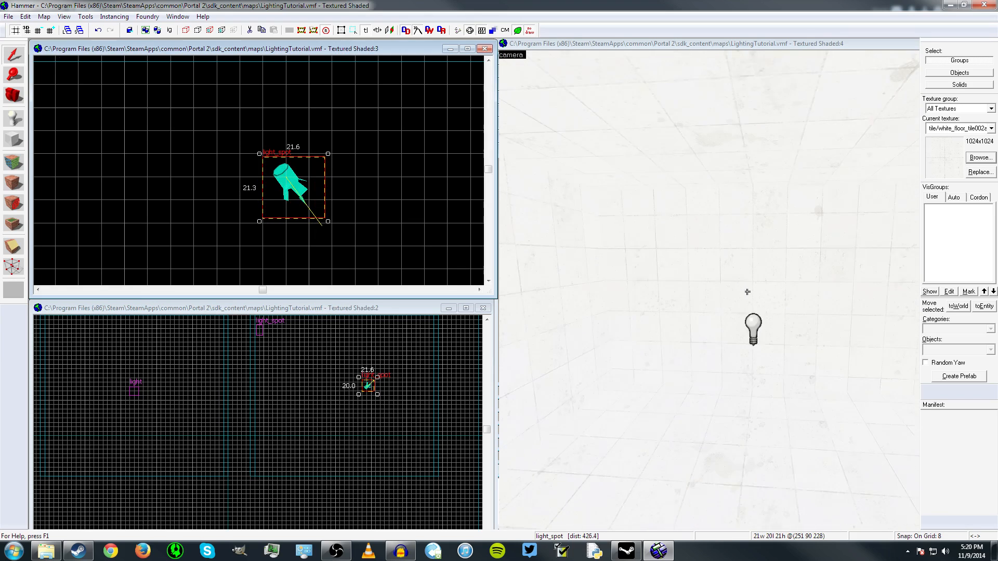
key("w")
key("s")
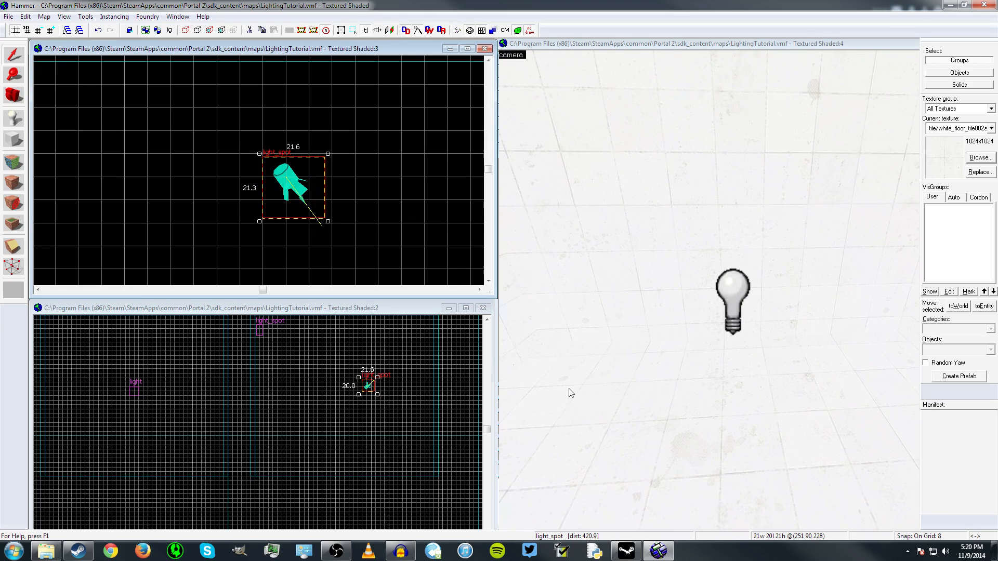